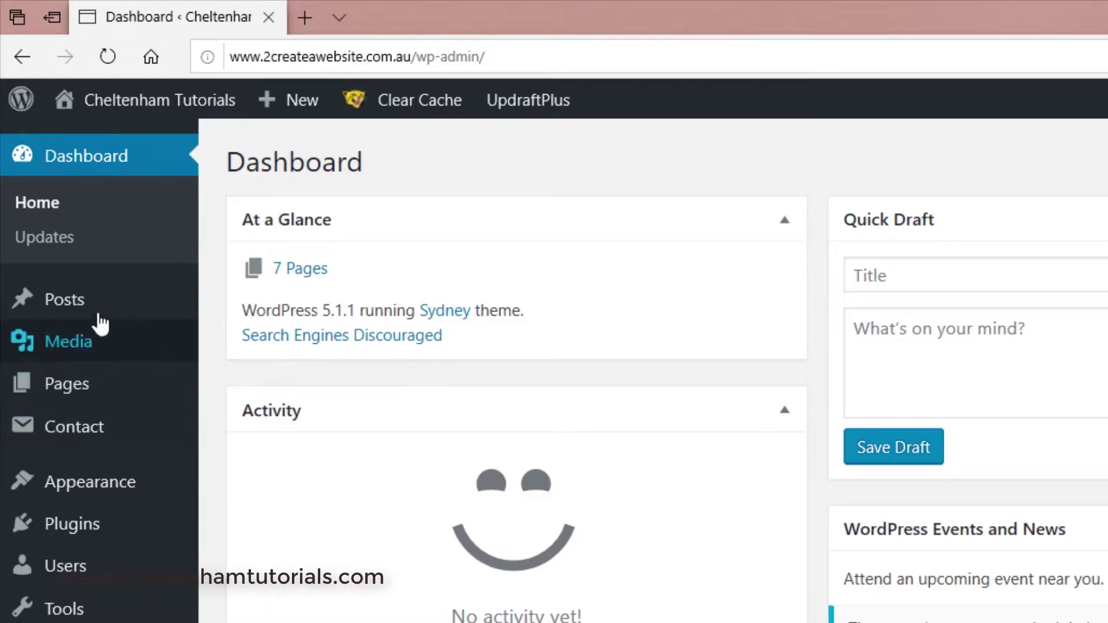
Step: Create a new blog post and title it "Jan"
mouse_move(75, 306)
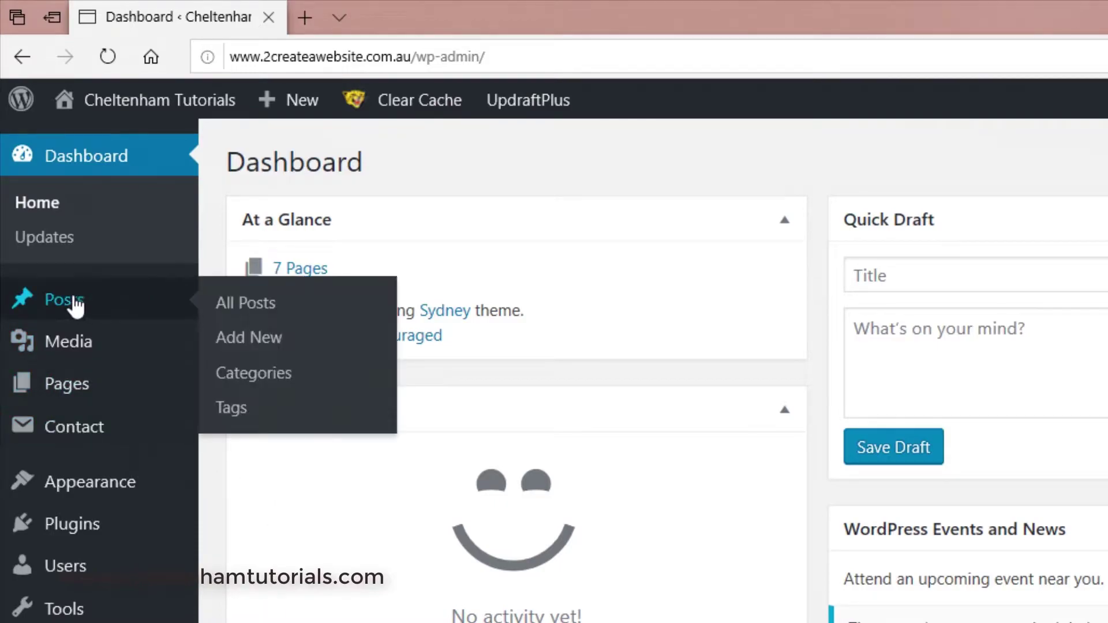
click(270, 350)
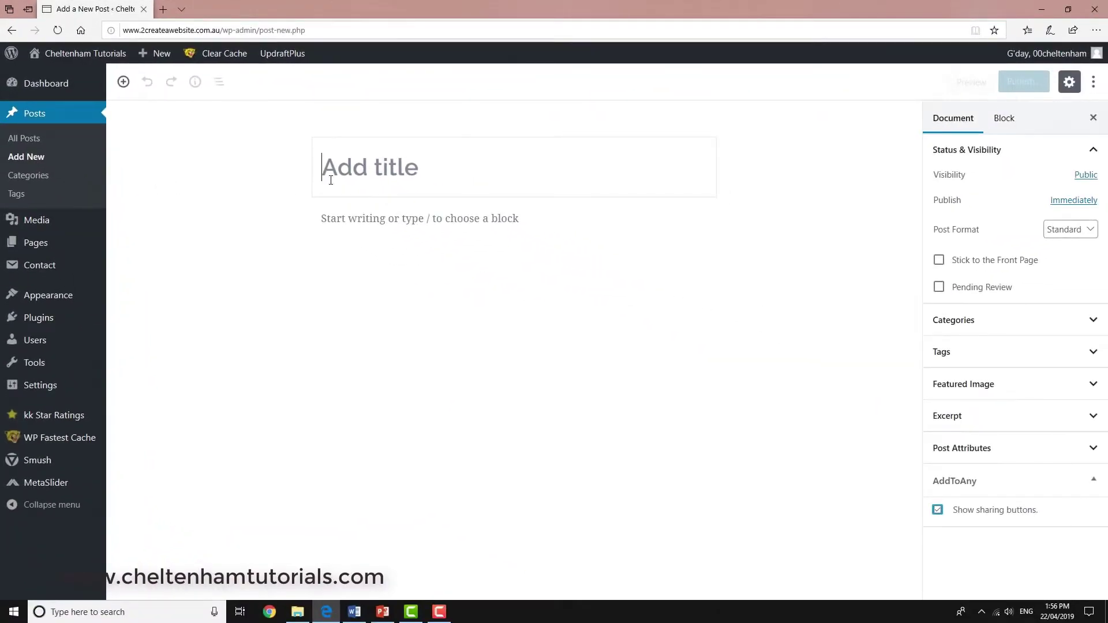
click(354, 175)
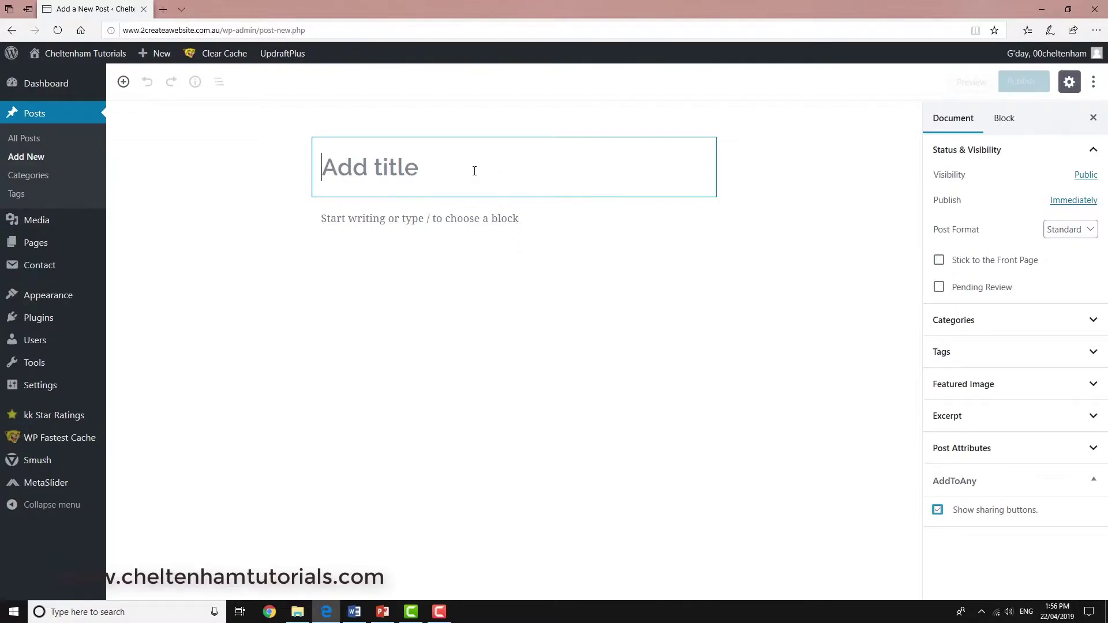
text(Jan)
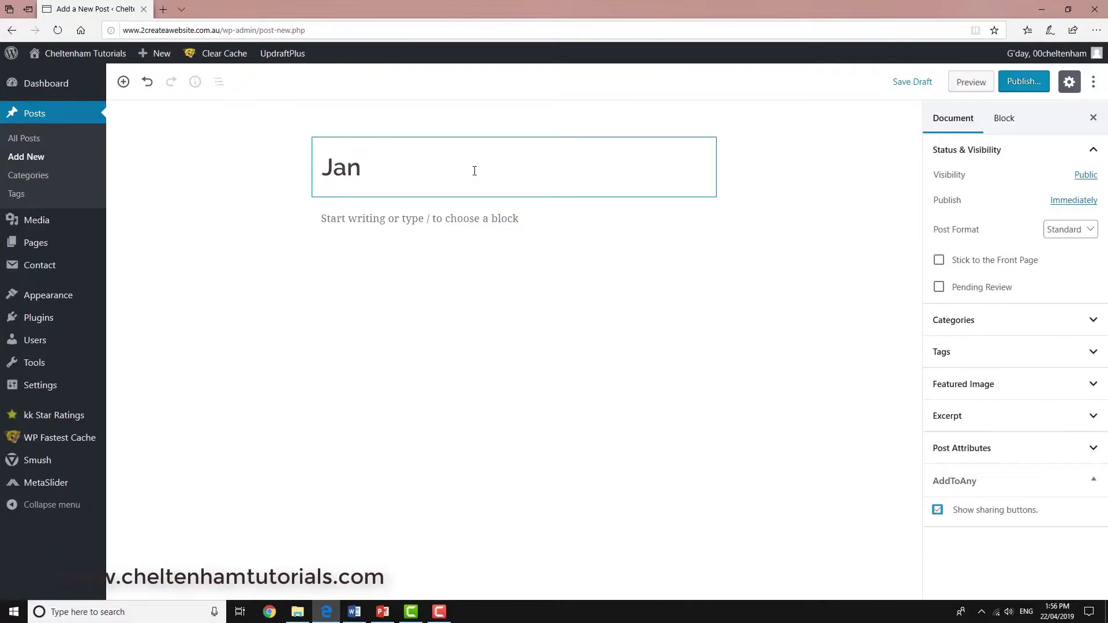
Step: Switch to Word and copy all the Lorem ipsum paragraphs above the "Creating Blog Posts" line in fake latin.docx
click(354, 611)
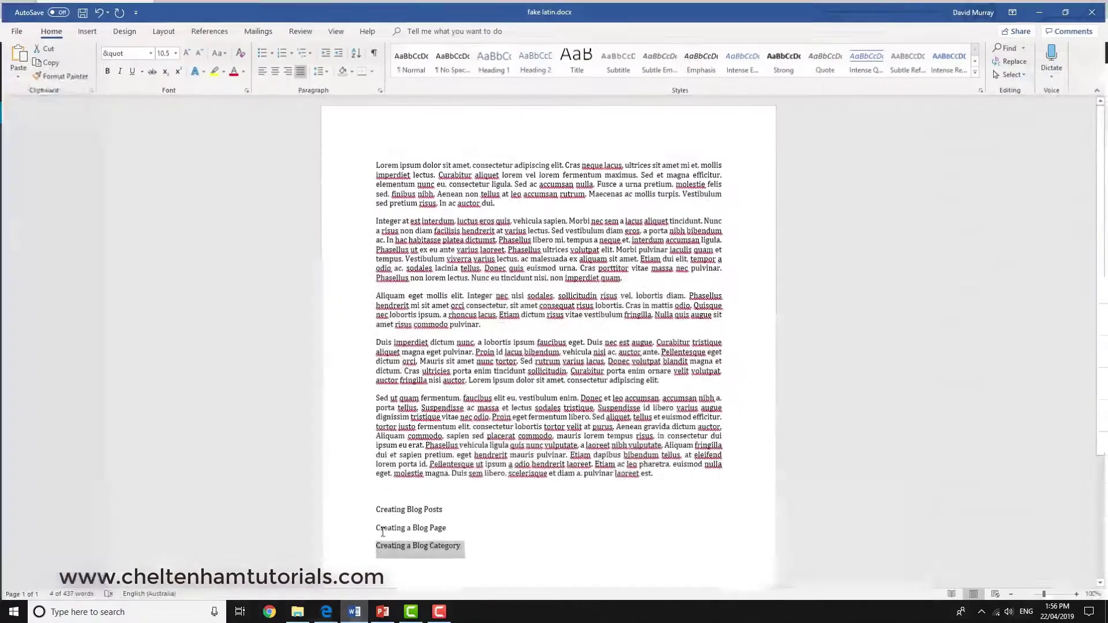
click(467, 472)
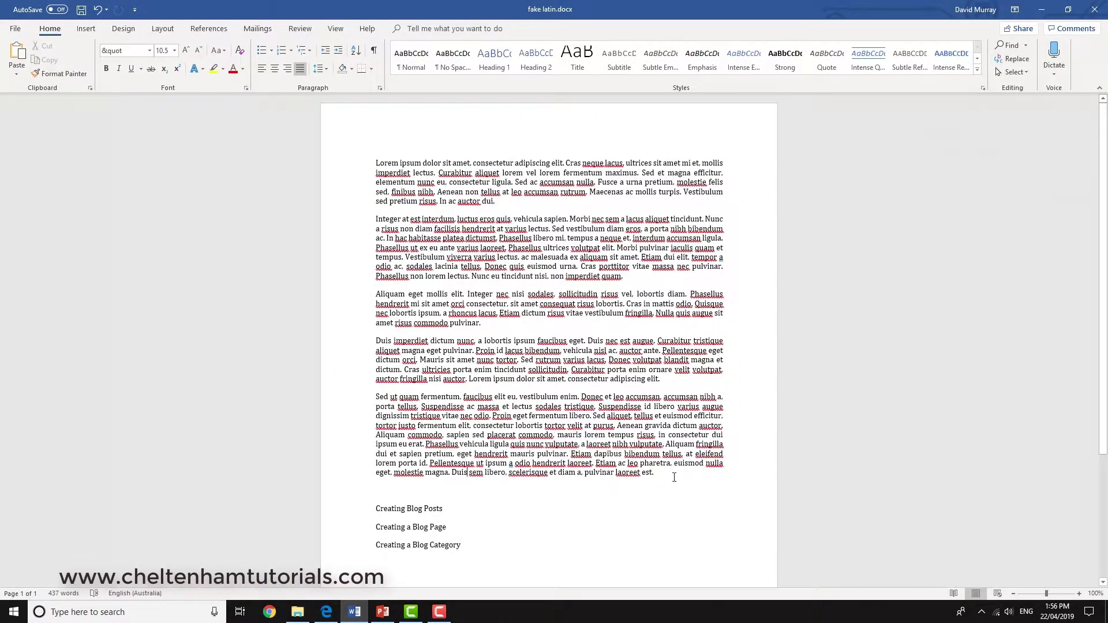
drag(674, 477, 340, 170)
key(ctrl+c)
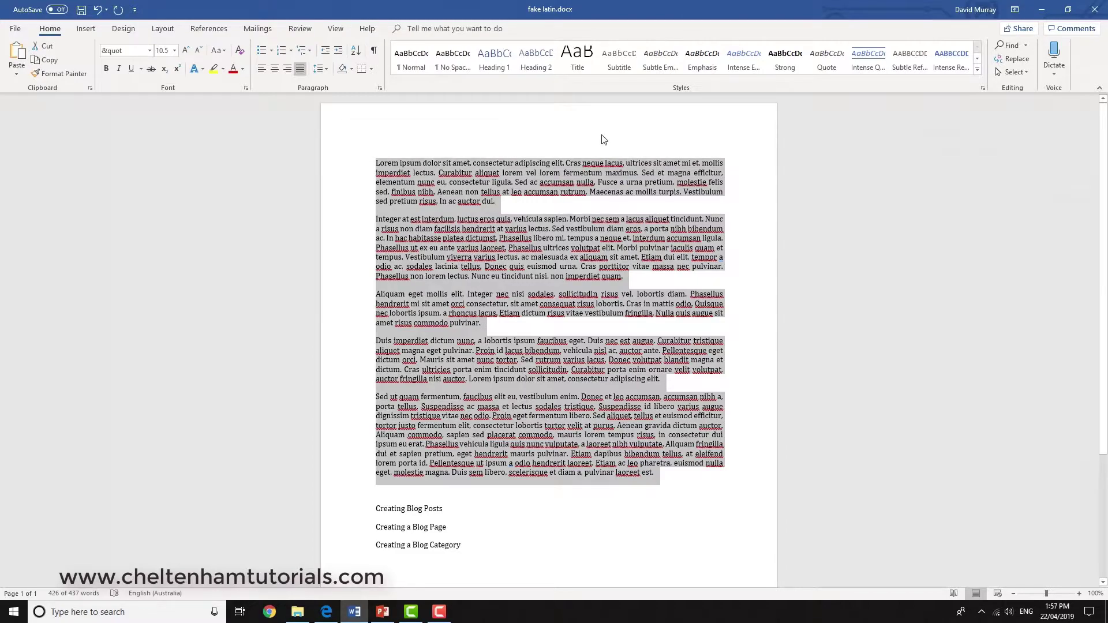
Step: Return to the WordPress post in the browser and paste the copied paragraphs into its body
click(1041, 9)
click(437, 224)
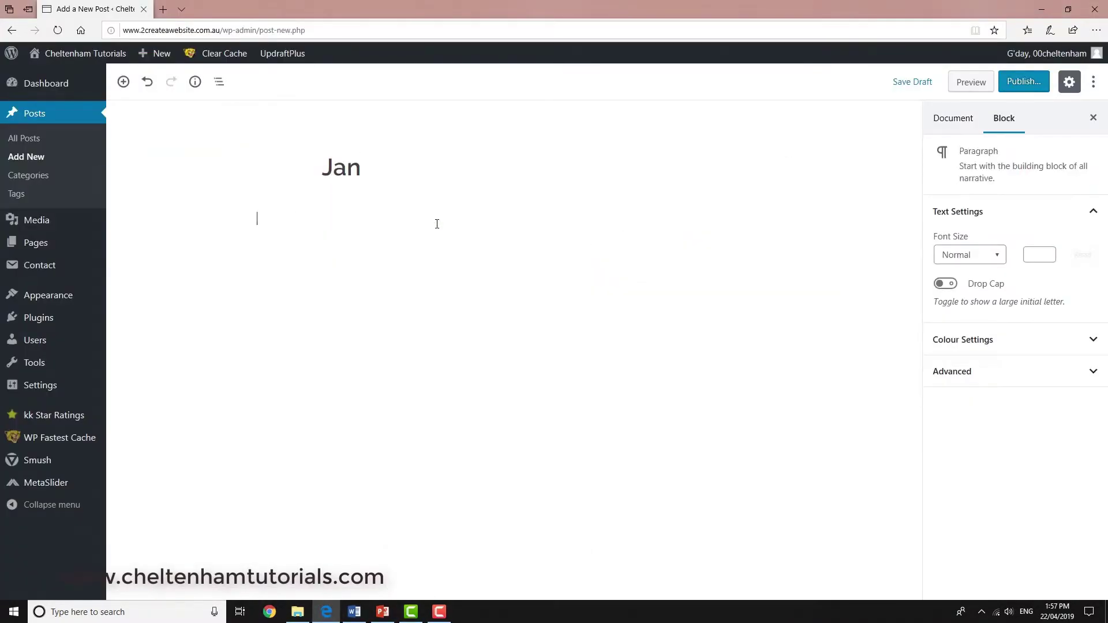
key(ctrl+v)
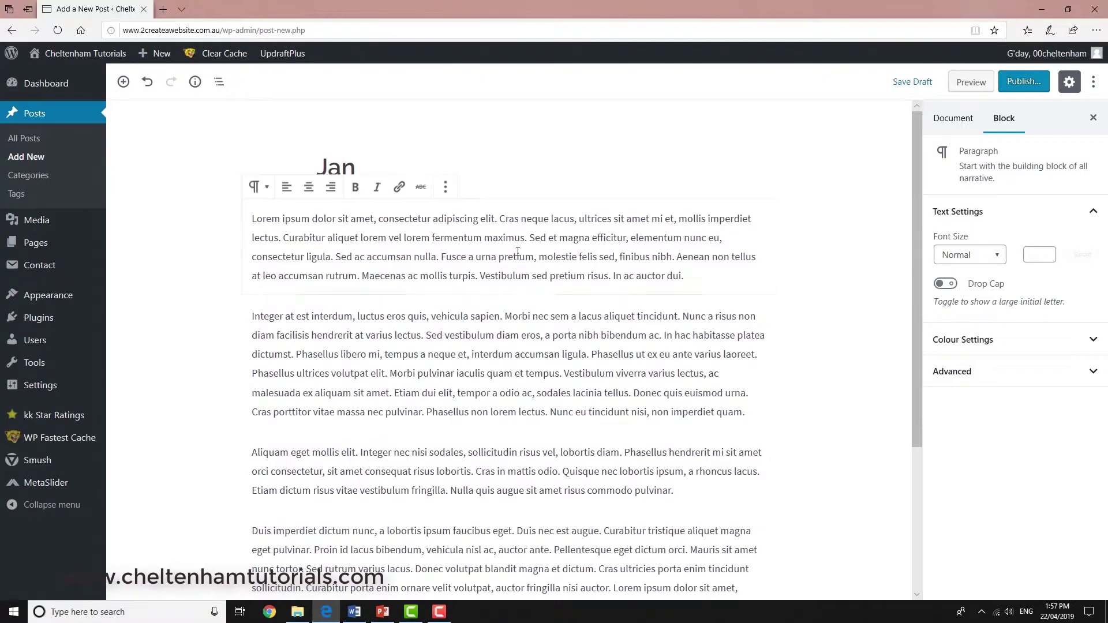
click(813, 314)
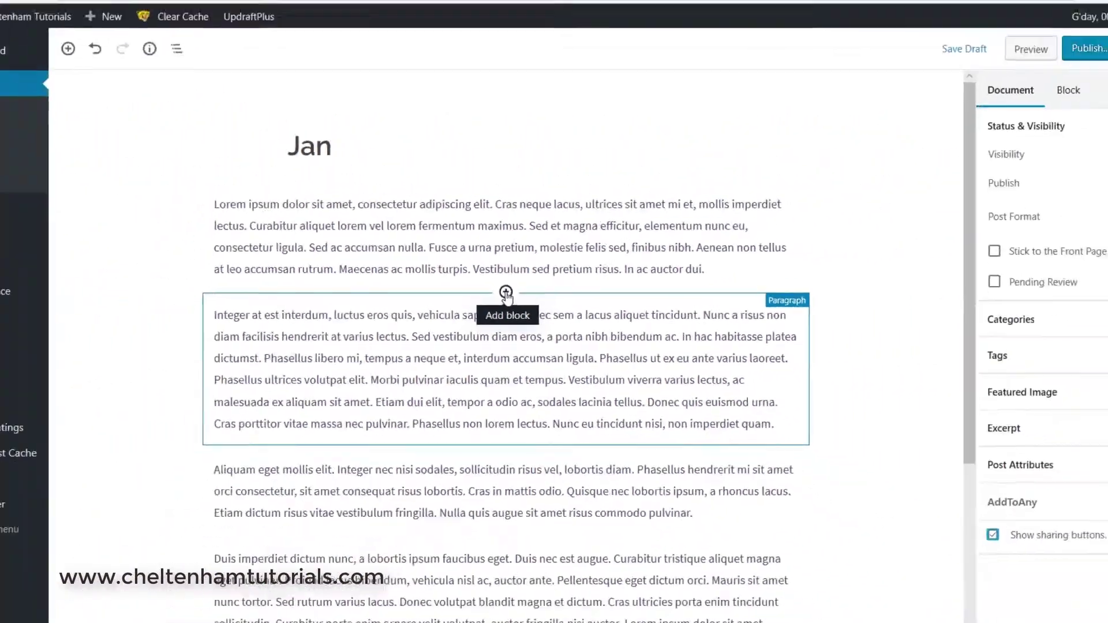
Step: Insert the elephant image slider-01.jpg from the media library between the first and second paragraphs, and publish the Jan post
click(486, 266)
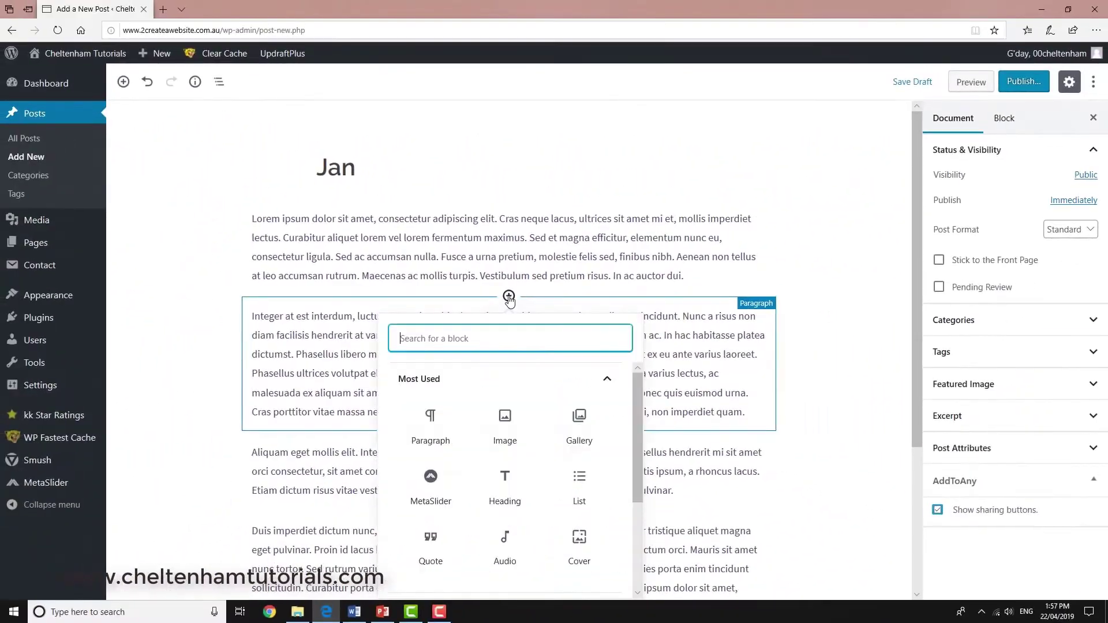
click(503, 420)
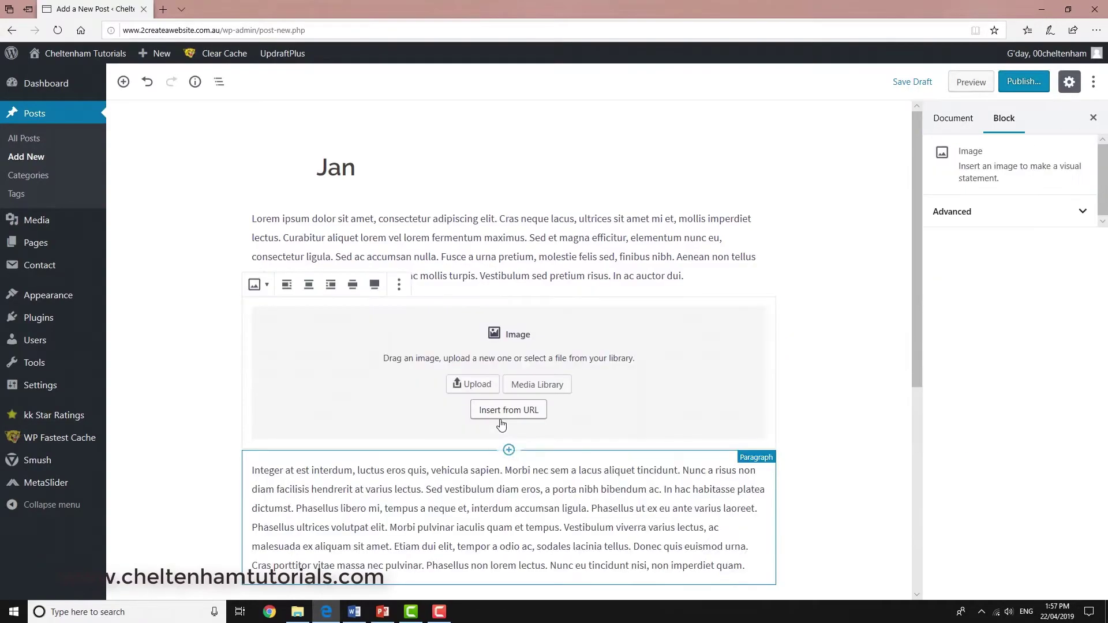
click(527, 387)
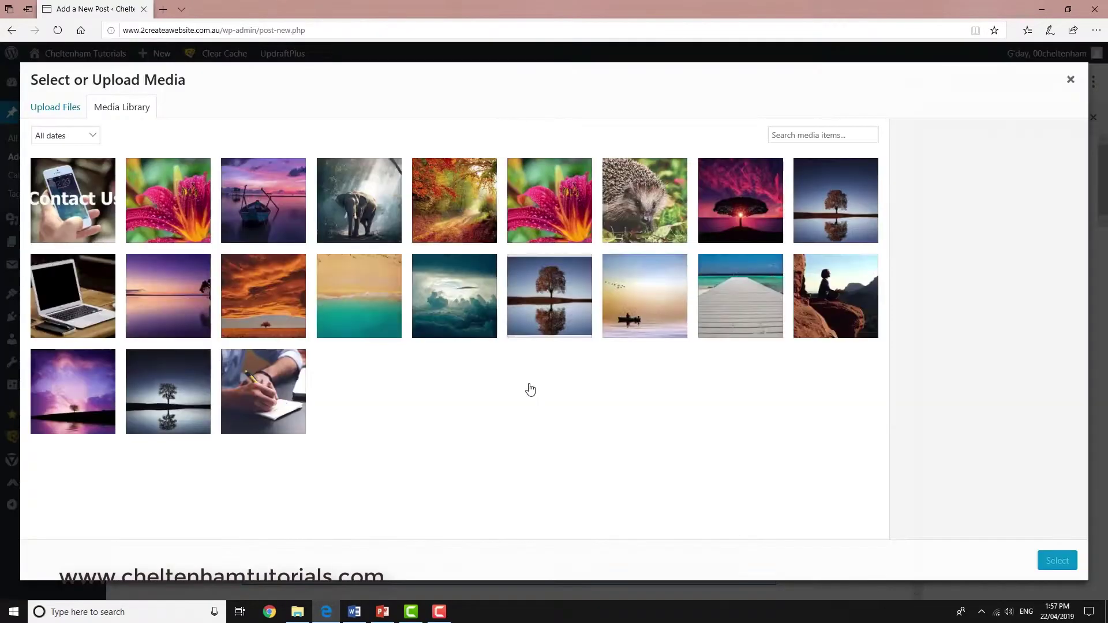
click(371, 210)
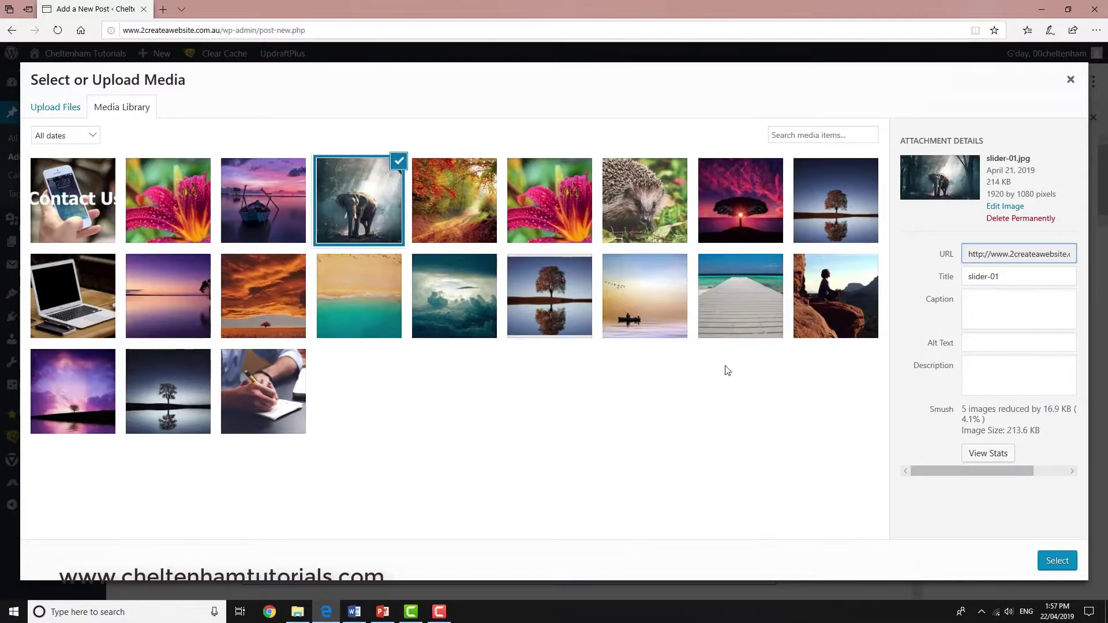
click(1057, 561)
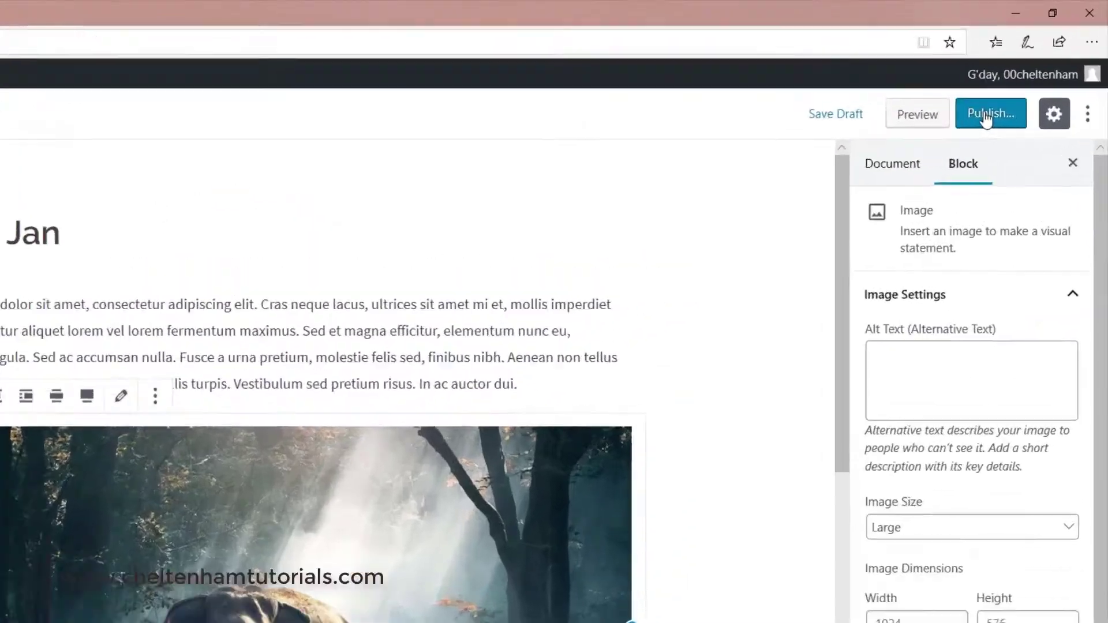
click(1020, 83)
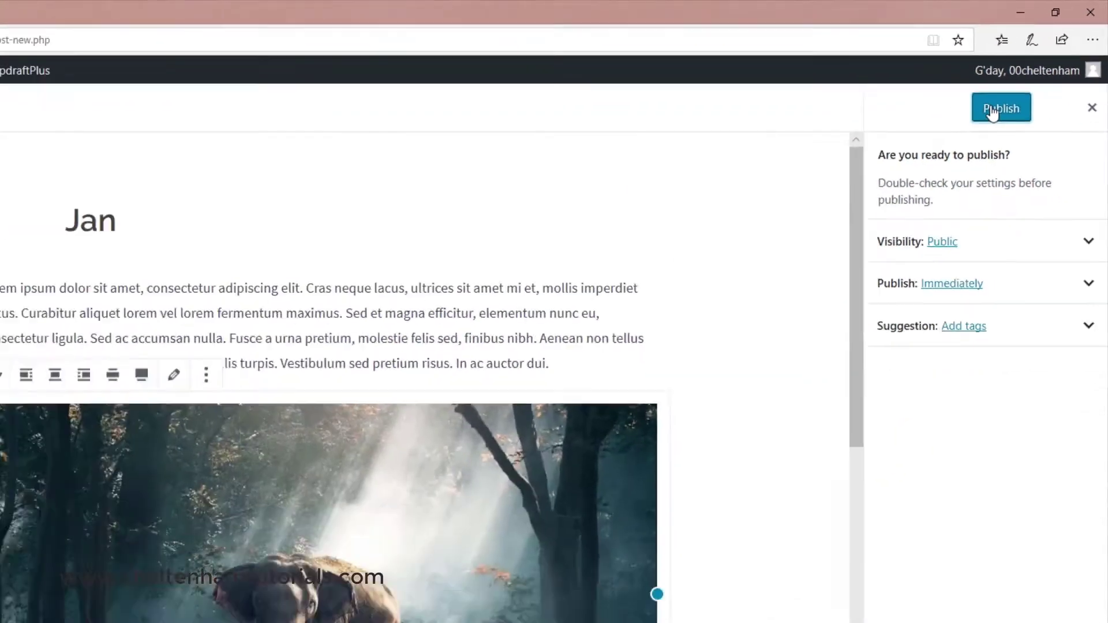
click(992, 112)
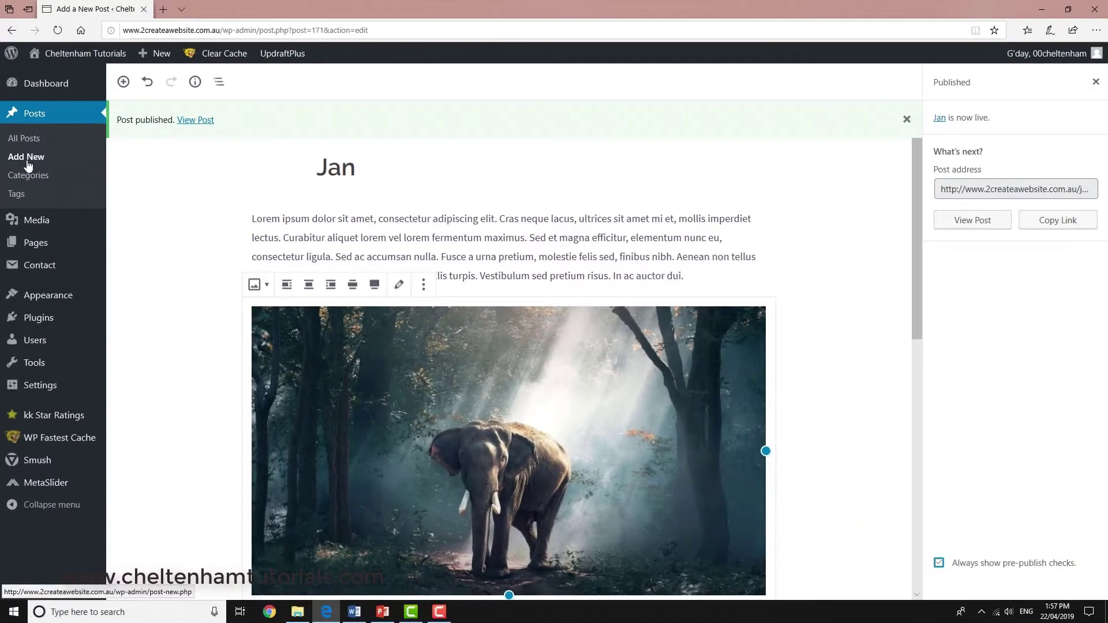
Step: Create another post titled "Feb" and paste the copied Lorem ipsum paragraphs into its body
click(27, 164)
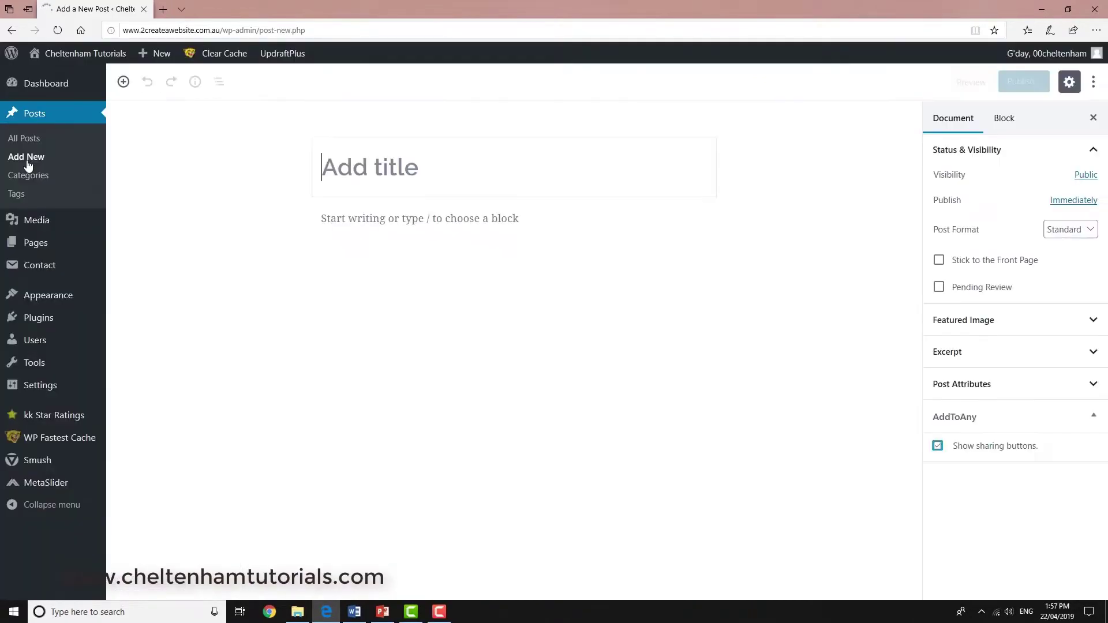
click(348, 166)
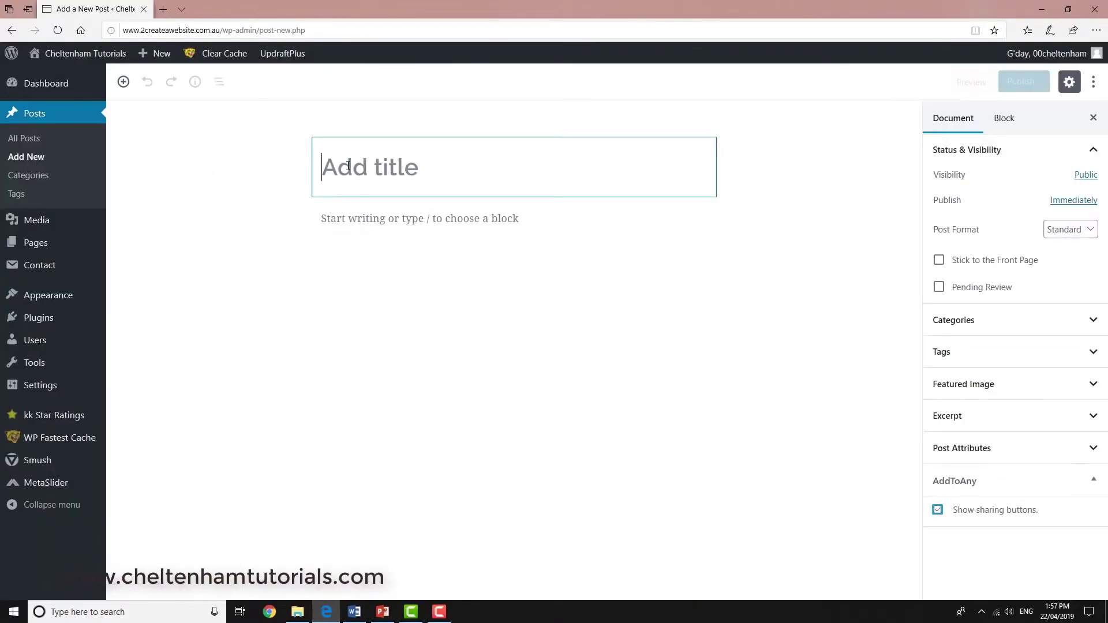
text(Feb)
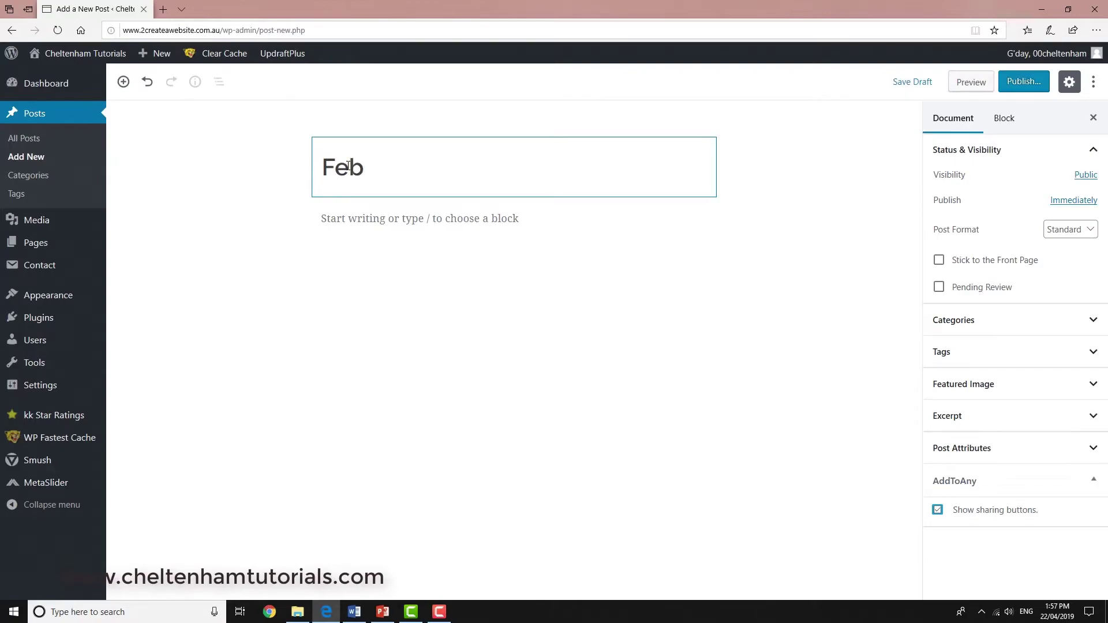
click(379, 219)
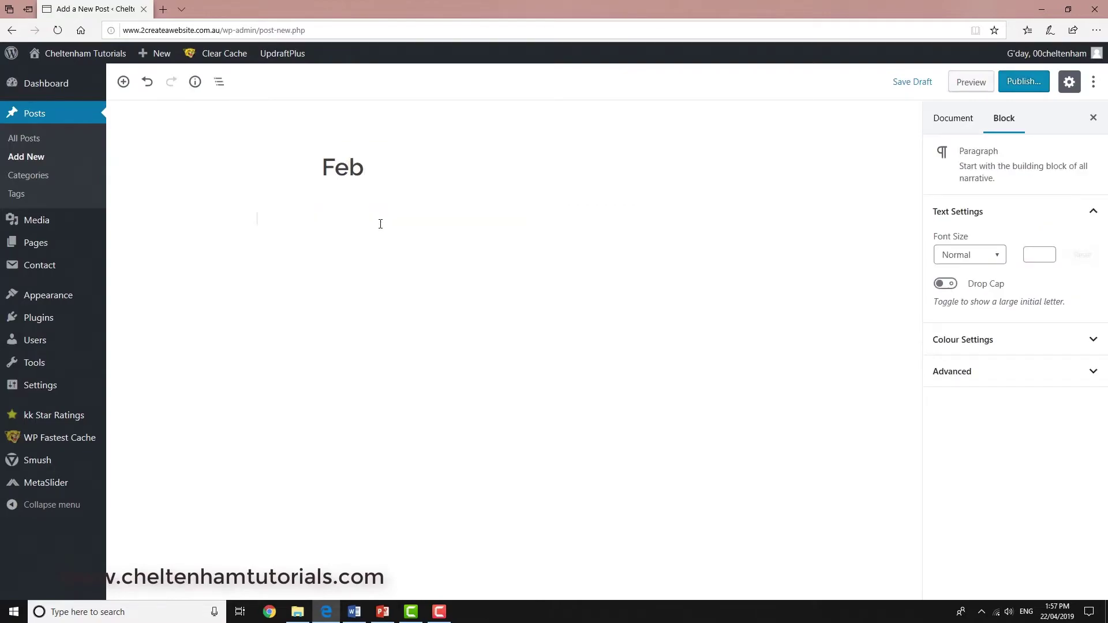
key(ctrl+v)
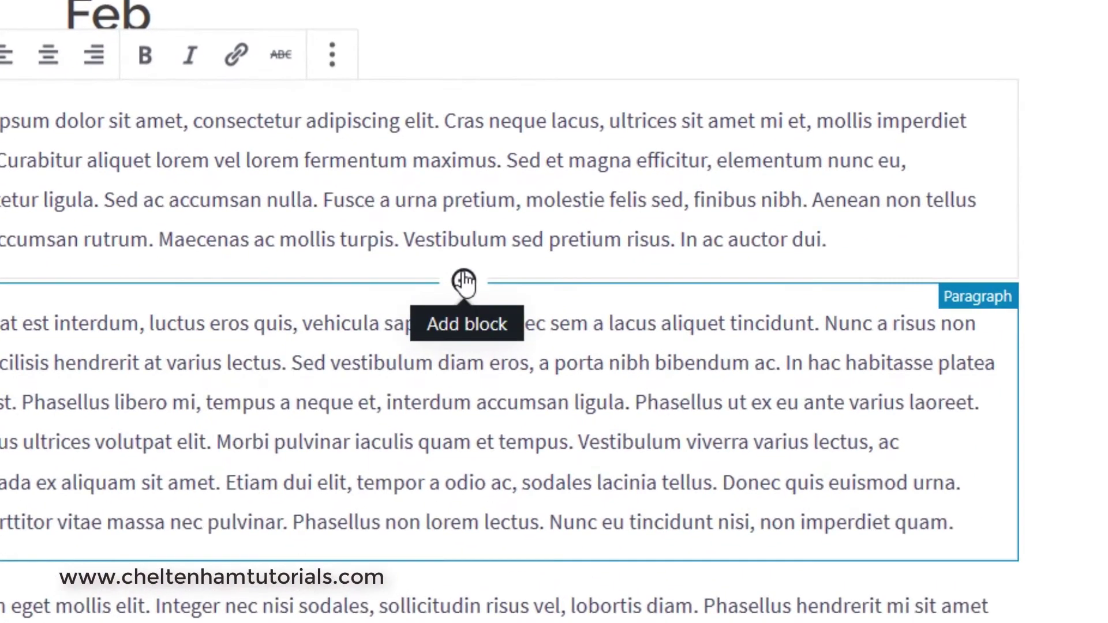
Step: Insert a gallery between the first and second paragraphs using the seven consecutive library images from slider-04.jpeg to picture-05.jpg
click(509, 296)
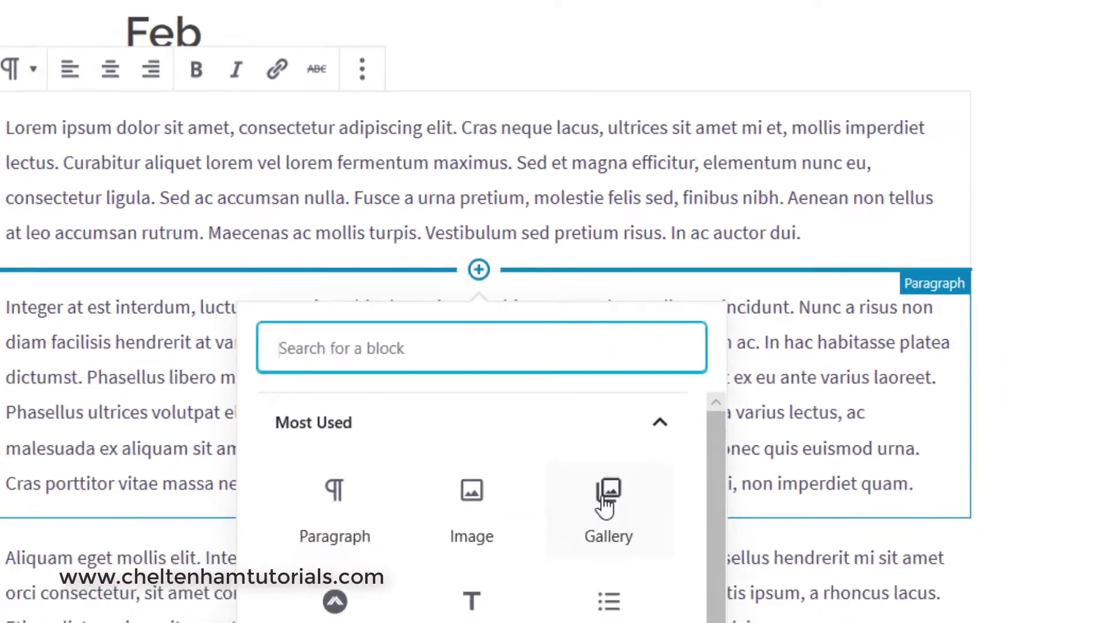
click(572, 529)
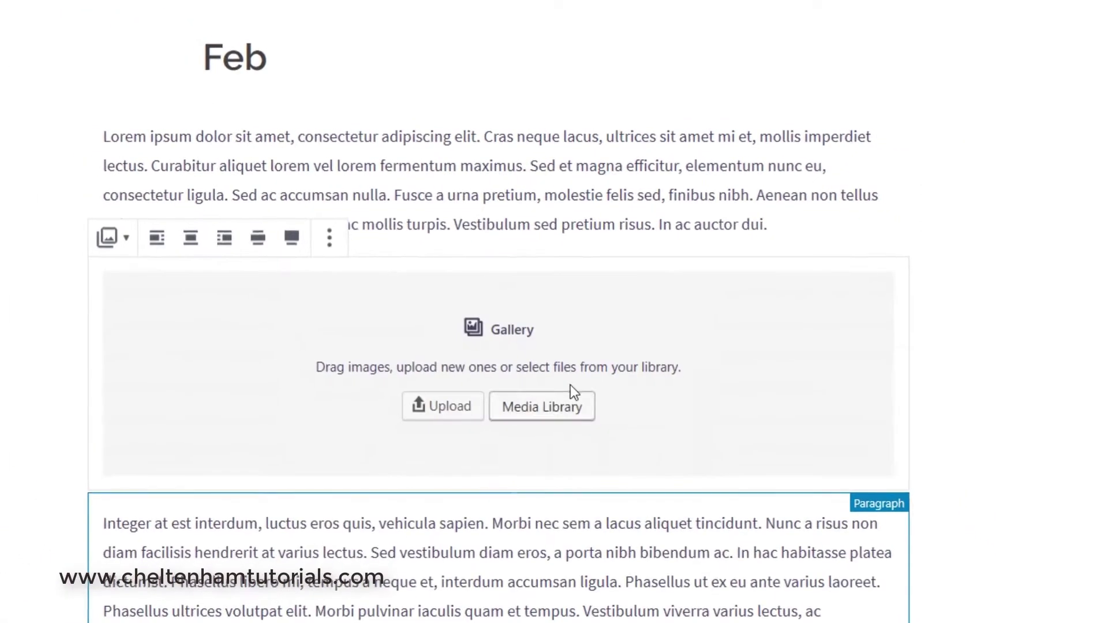
click(540, 406)
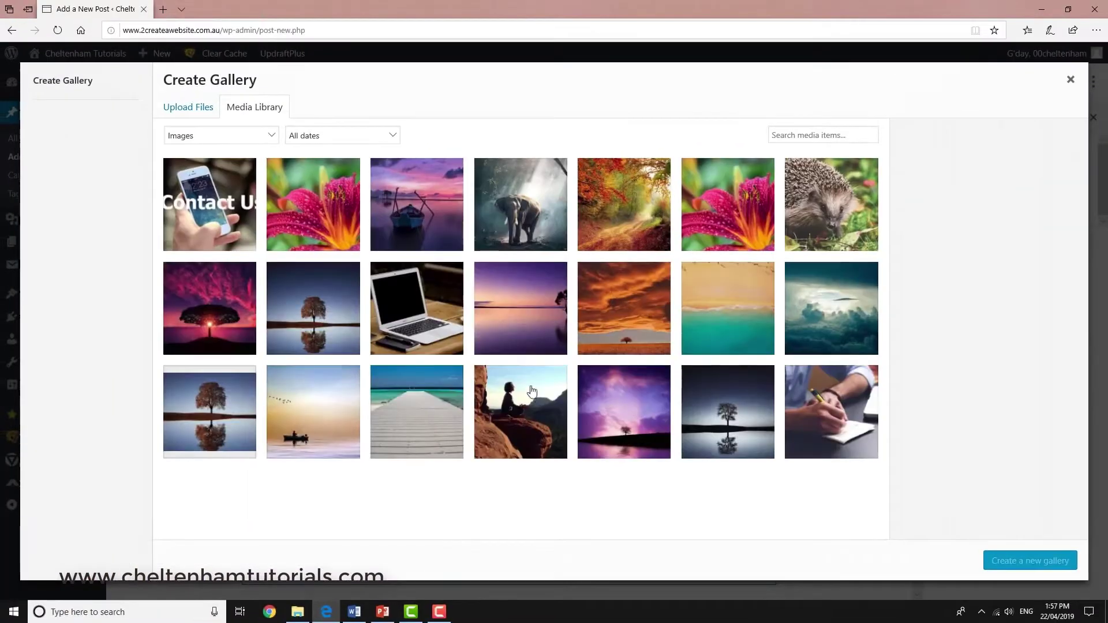
click(322, 218)
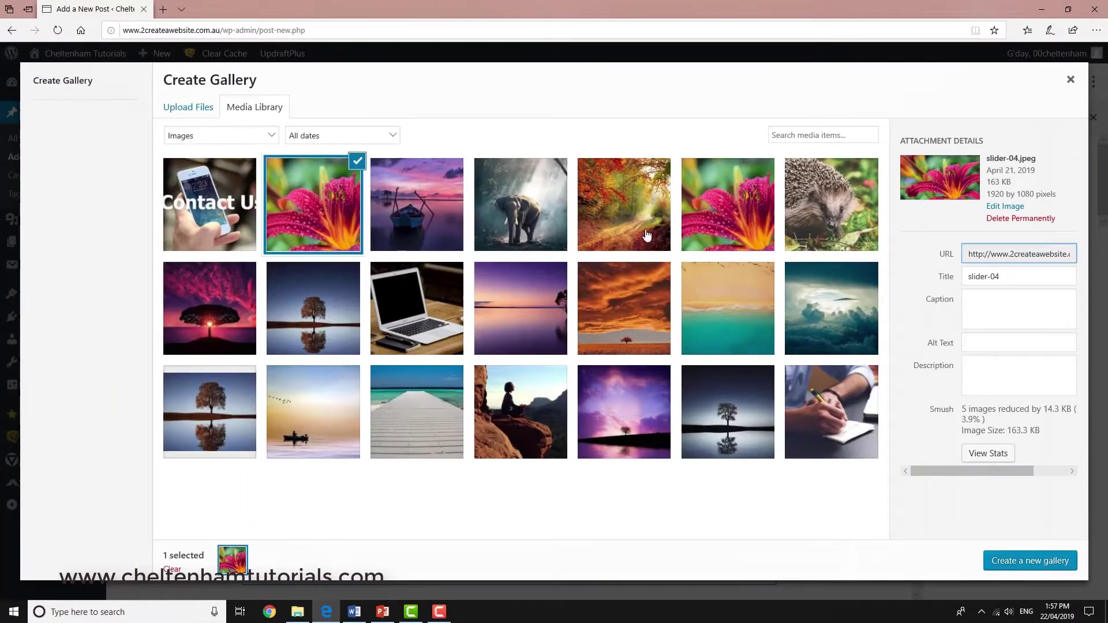
shift+click(216, 320)
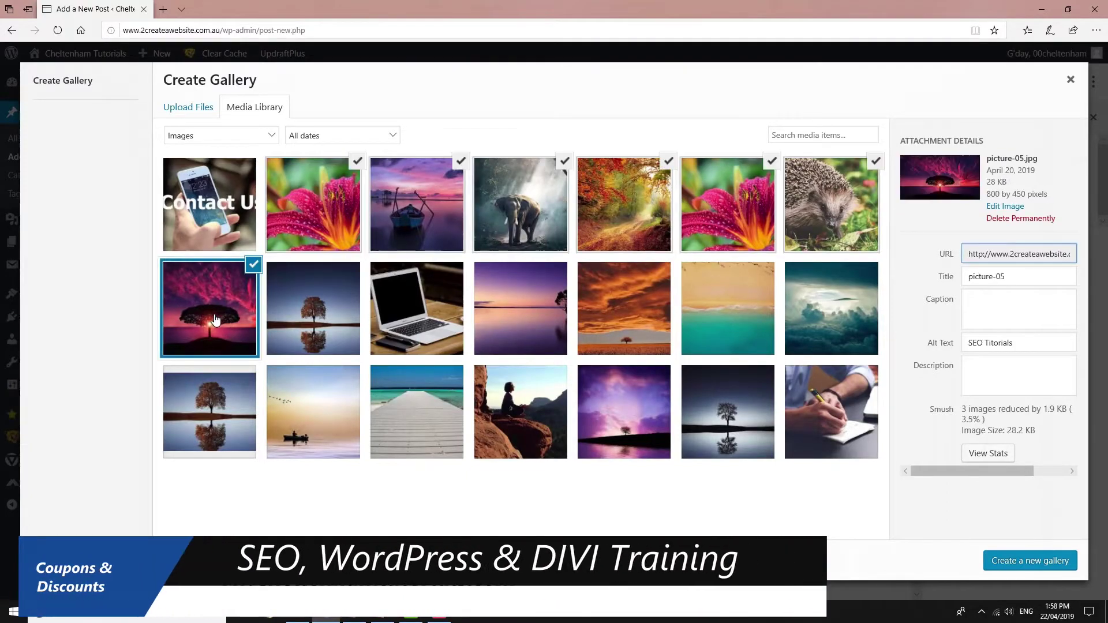
click(1015, 562)
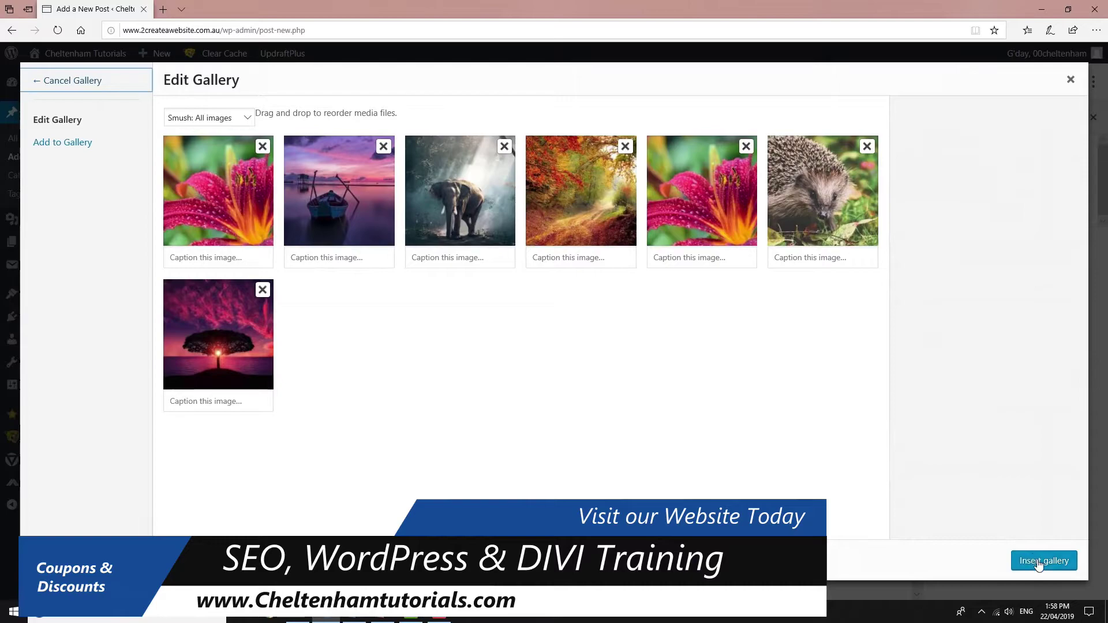
click(1038, 564)
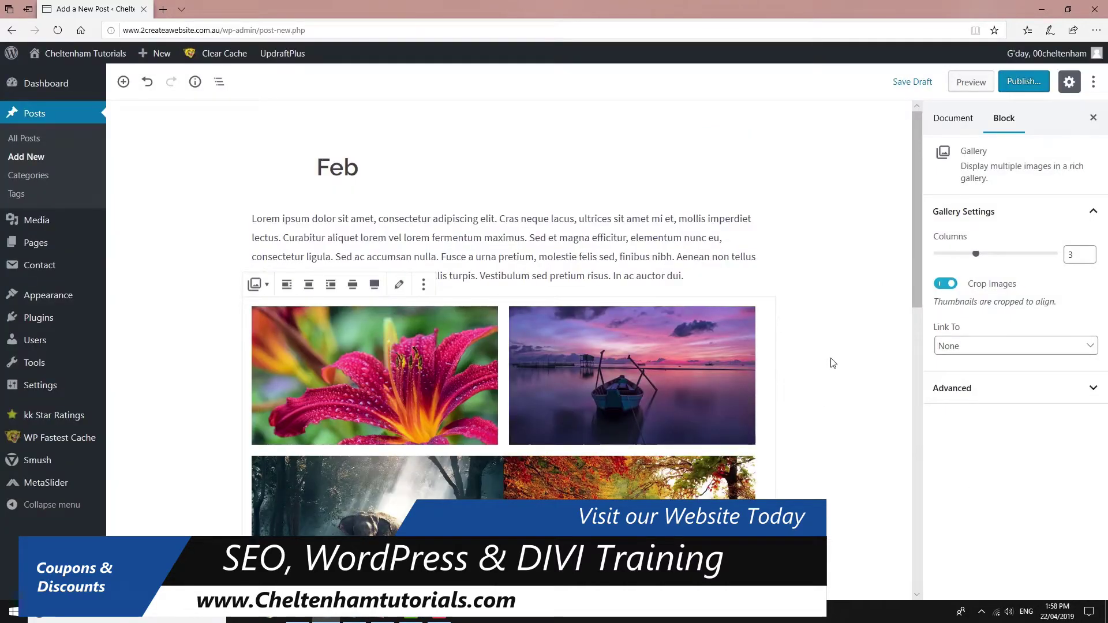
Step: Check the inserted gallery and publish the Feb post
scroll(829, 364, down, 2)
scroll(833, 363, up, 2)
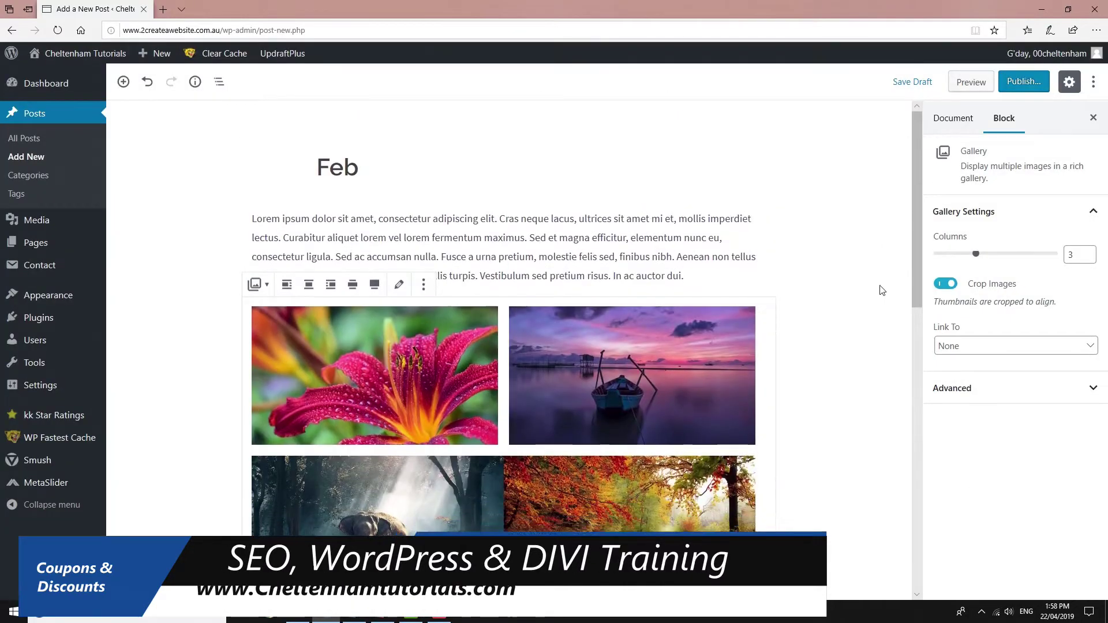
click(1024, 83)
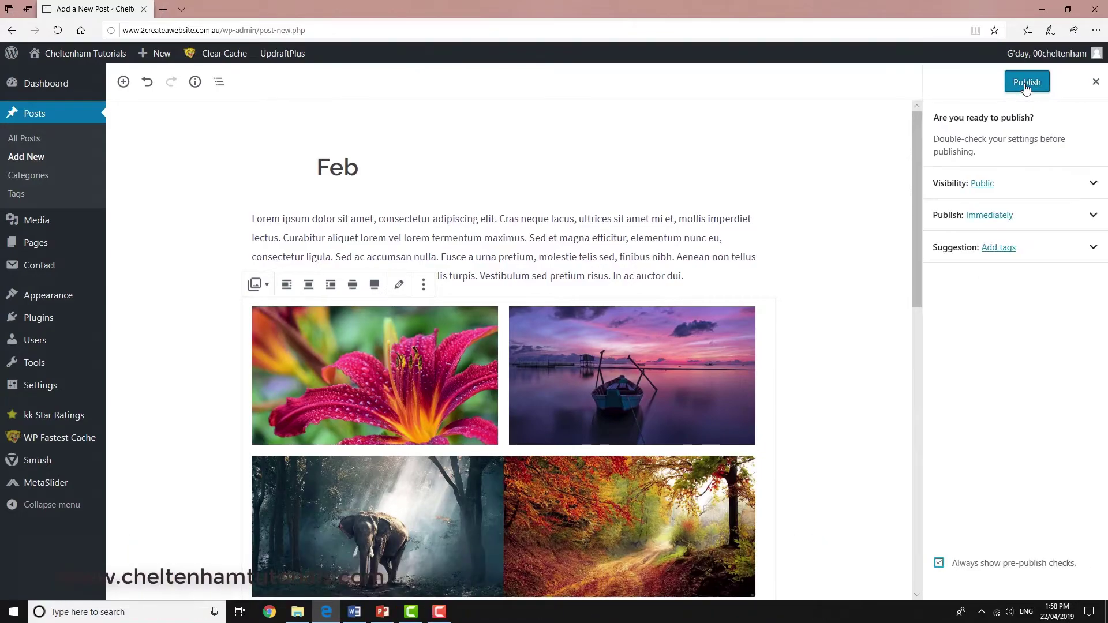
click(1025, 83)
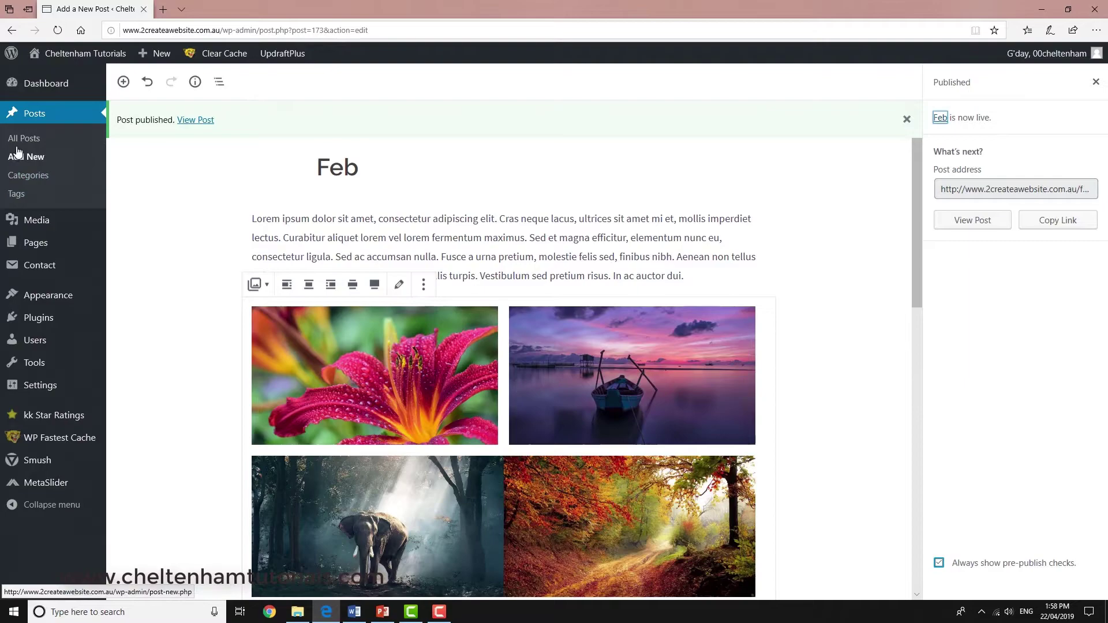
Step: Create another post titled "March" and paste the copied Lorem ipsum paragraphs into its body
click(23, 163)
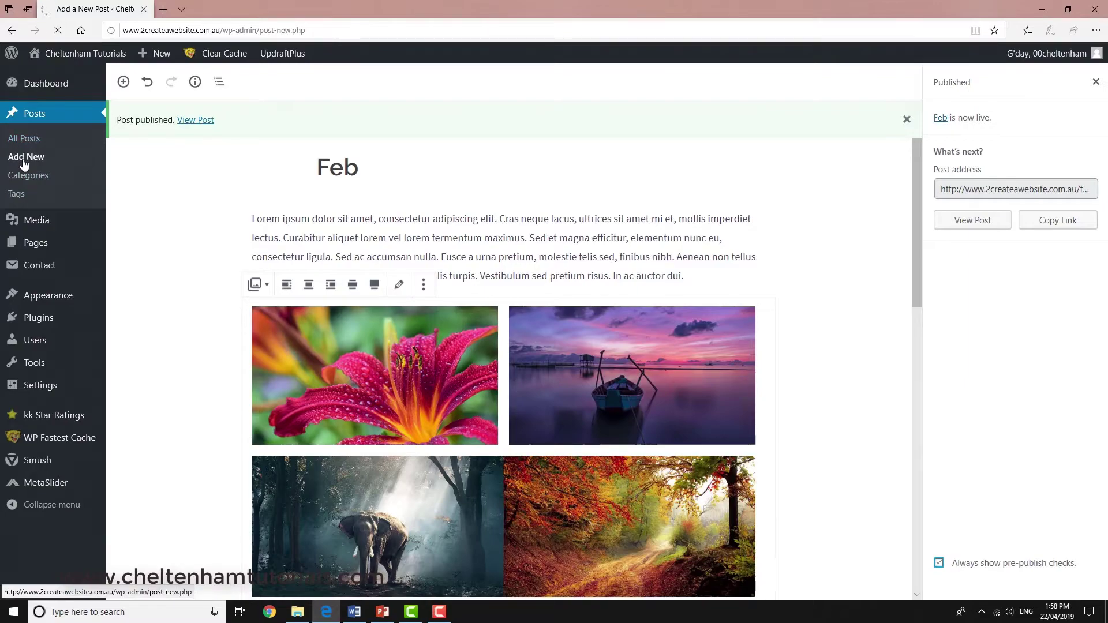
click(328, 162)
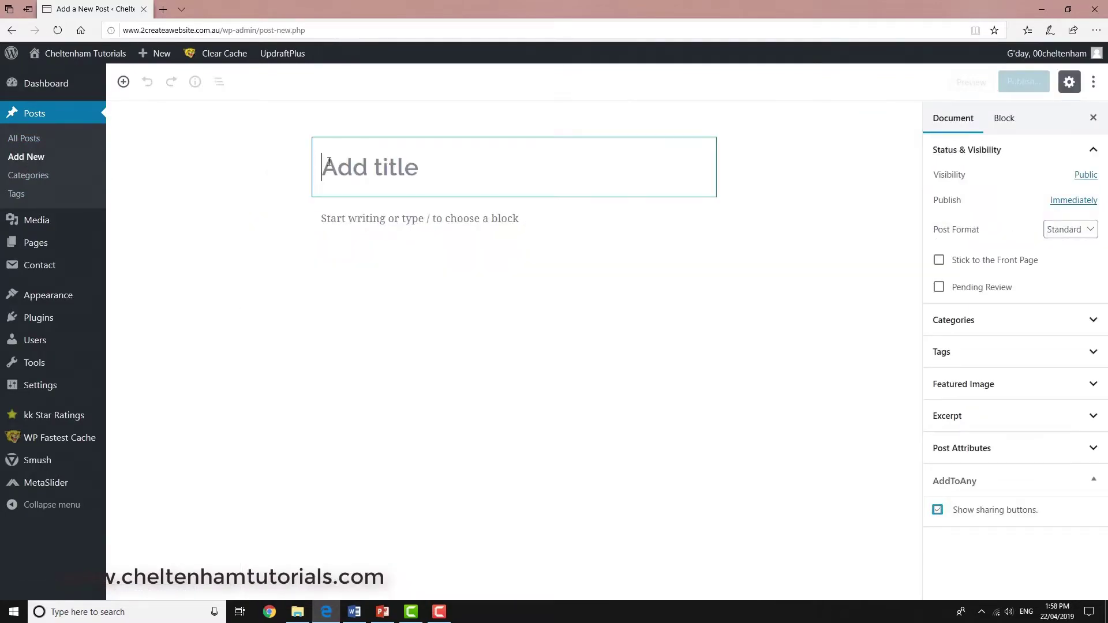
text(M)
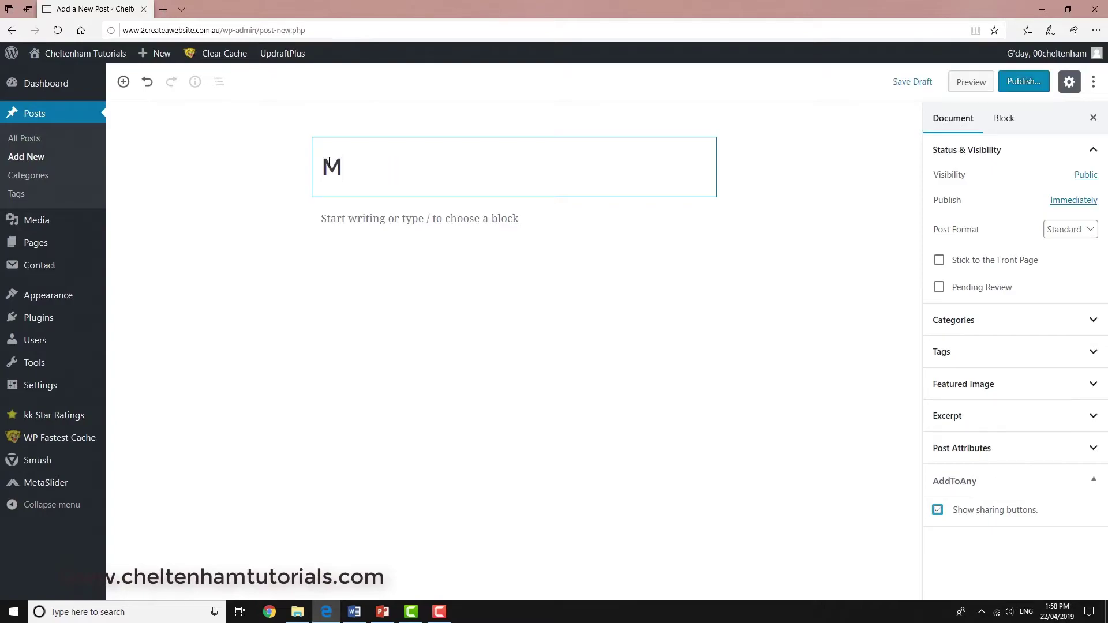
text(arch)
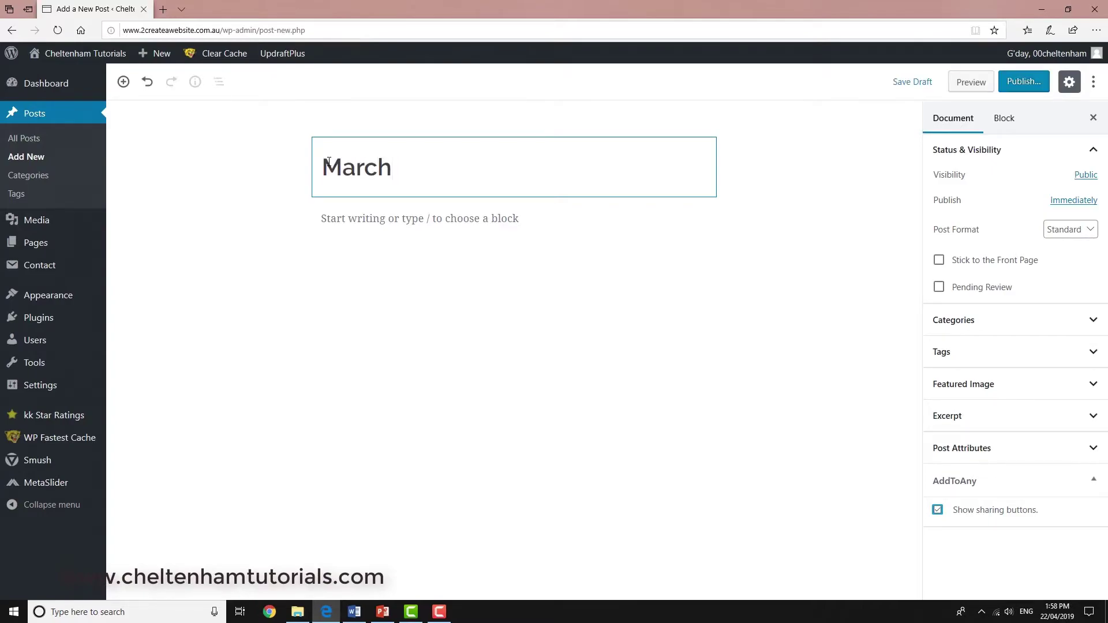
click(346, 218)
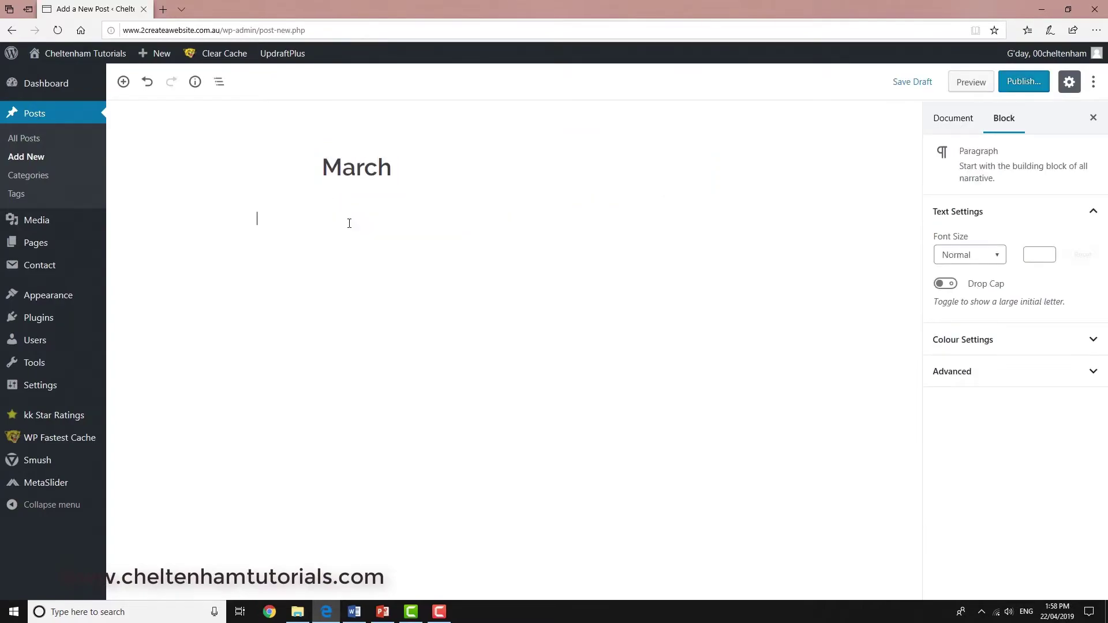
key(ctrl+v)
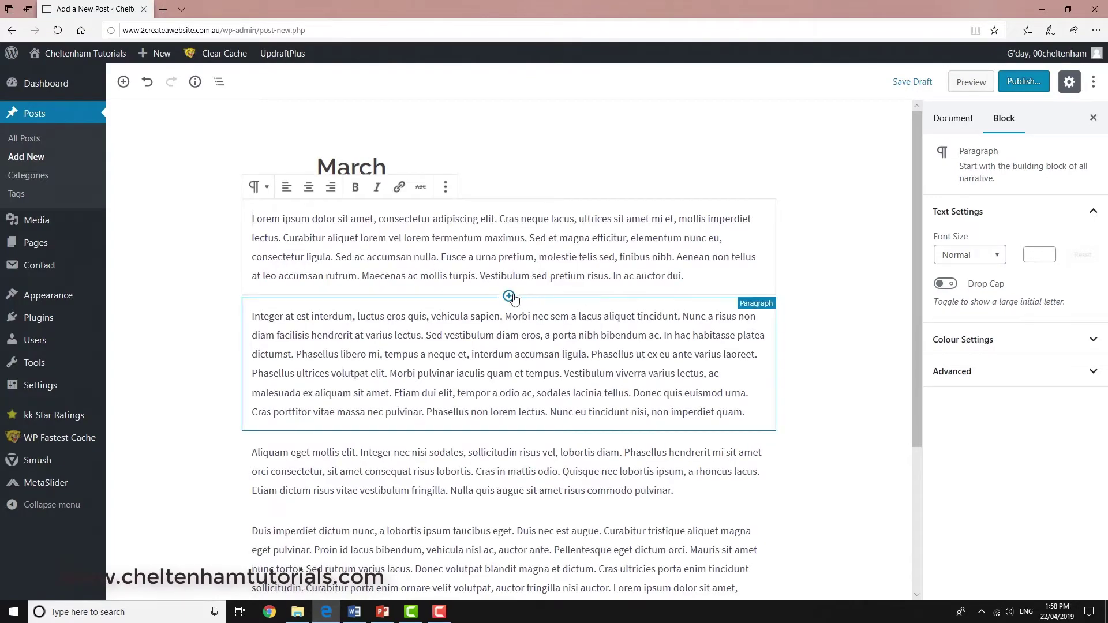
Step: Insert the hedgehog image from the media library between the first and second paragraphs, and publish the March post
click(509, 296)
click(507, 432)
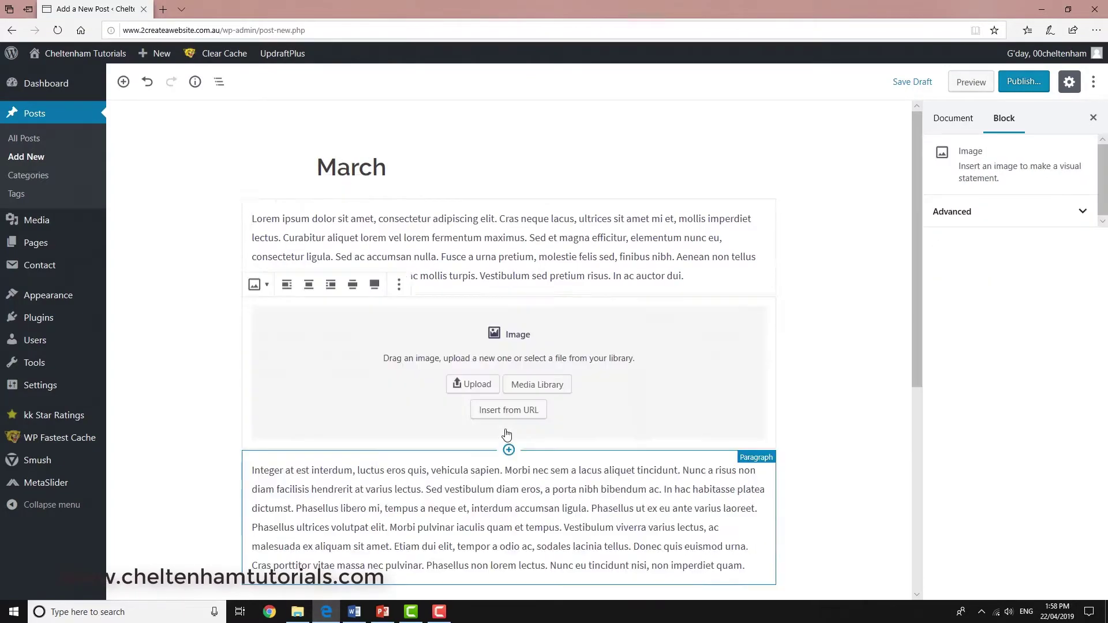
click(537, 384)
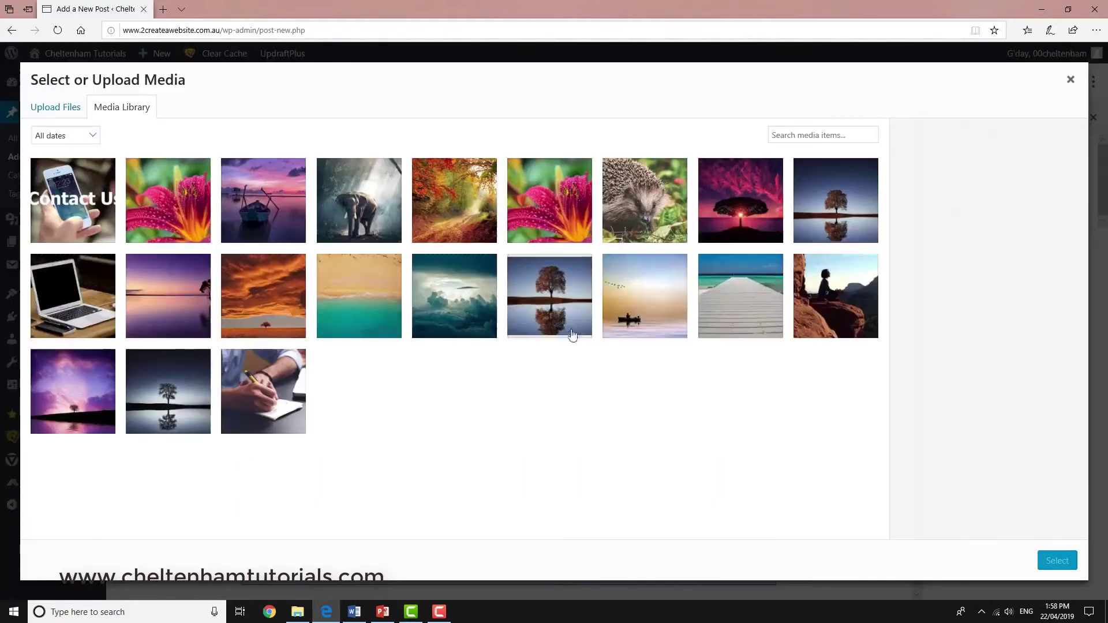
click(633, 212)
click(1055, 559)
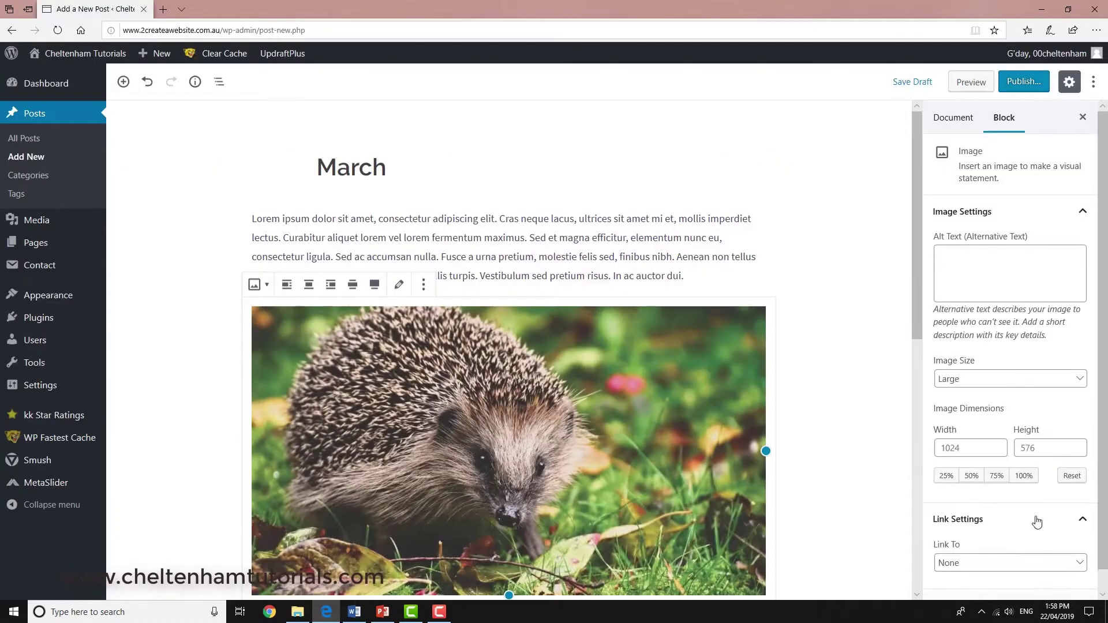
click(1016, 82)
click(1027, 81)
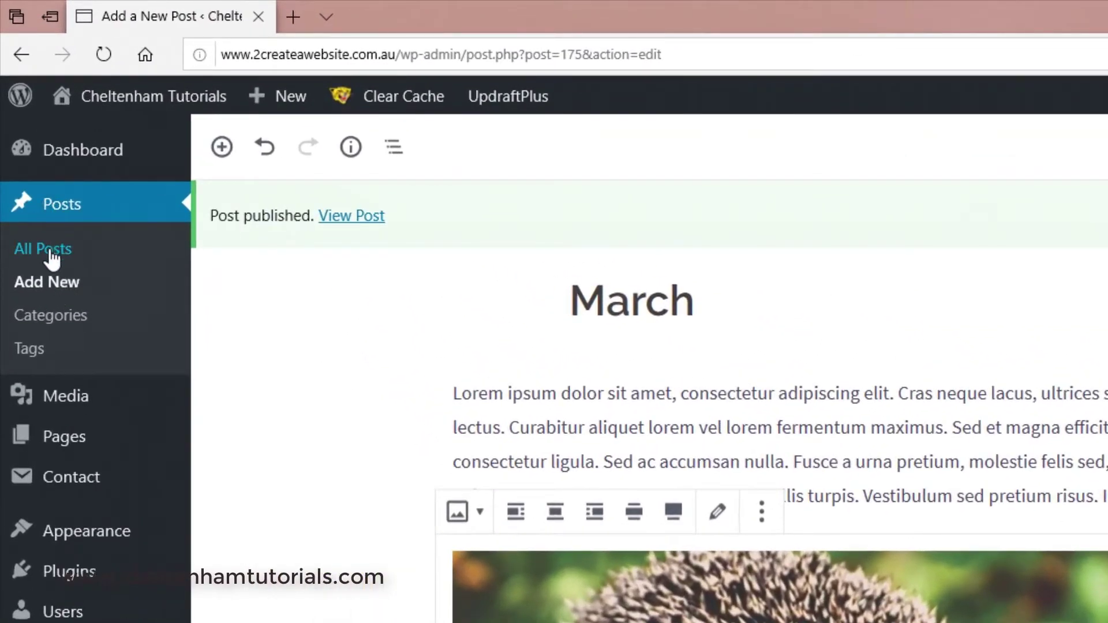
Step: Review the list of all posts and open the site's public front page
click(52, 252)
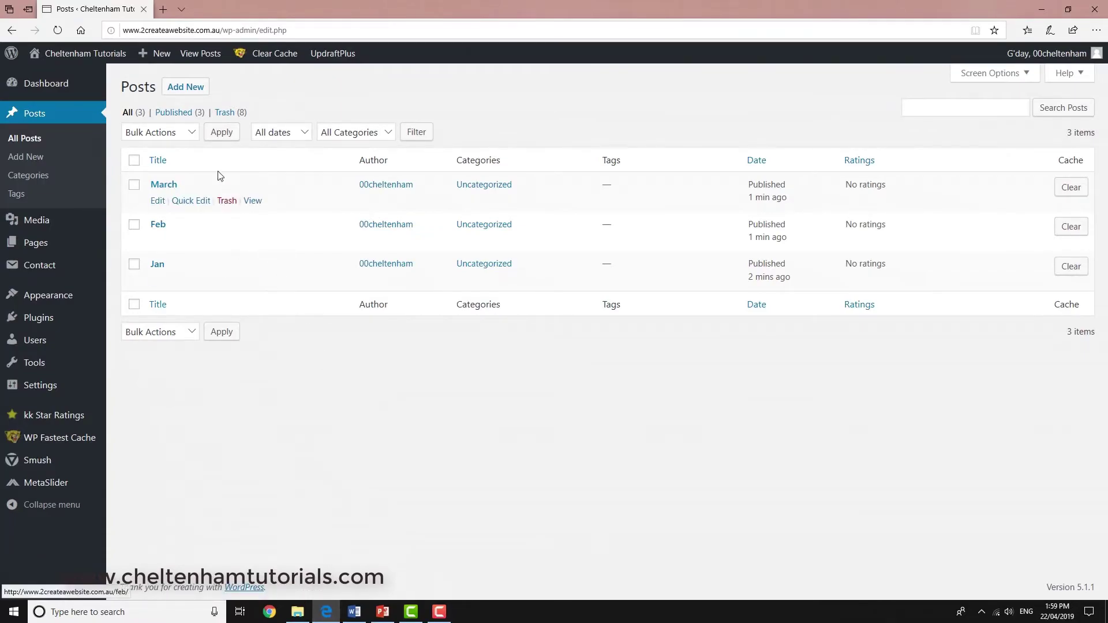
click(81, 60)
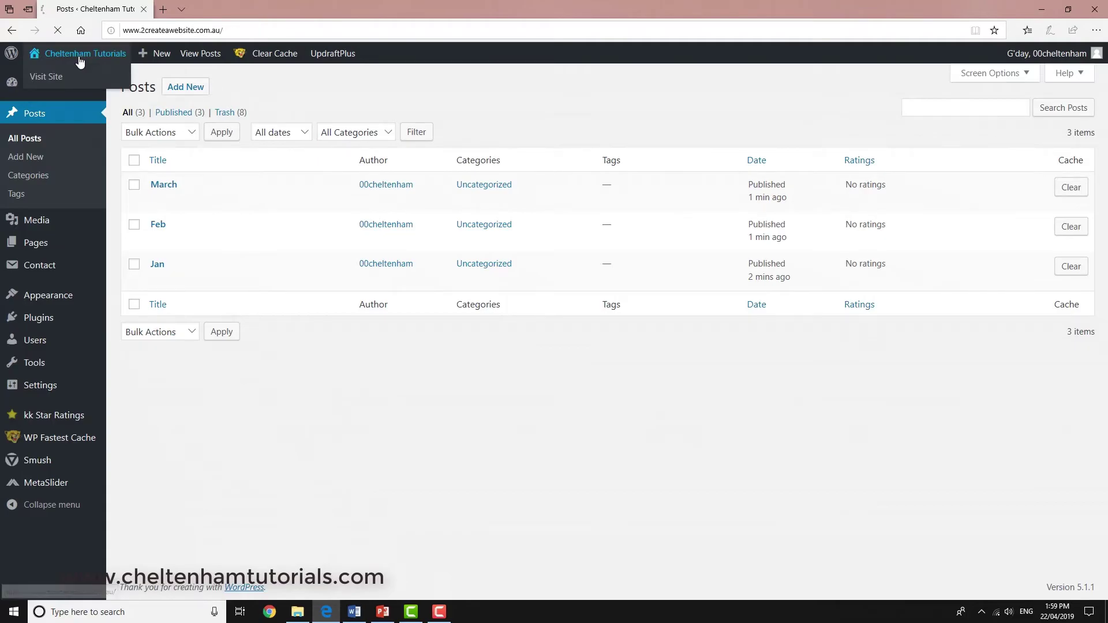